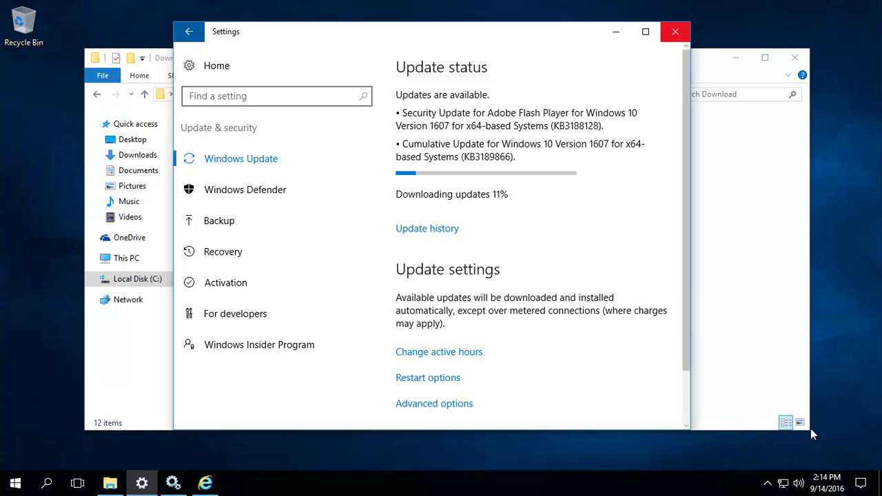
Step: Close Windows Settings and open the Services console by searching Start for 'services'
{"action": "left_click", "coordinate": [675, 31]}
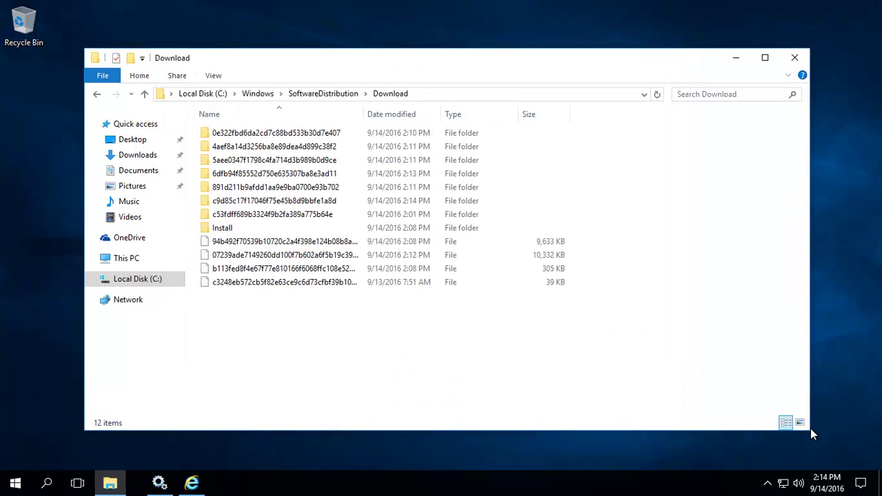
{"action": "key", "text": "alt+Tab"}
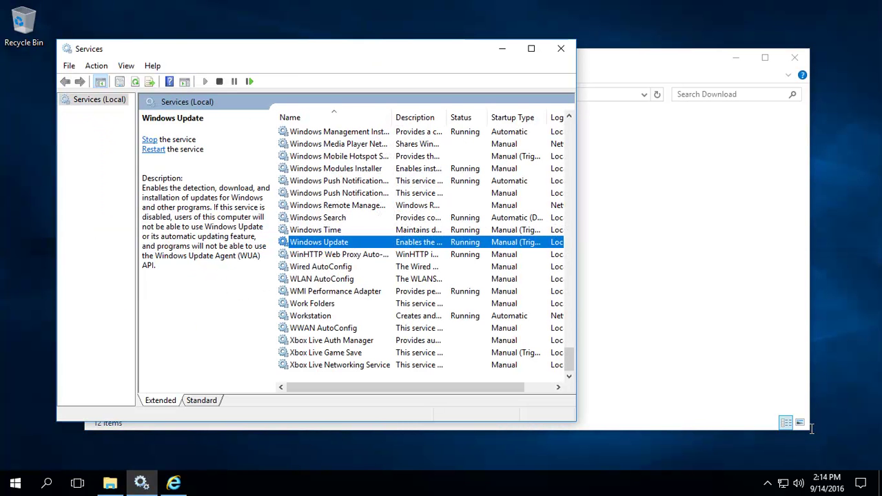
{"action": "key", "text": "super"}
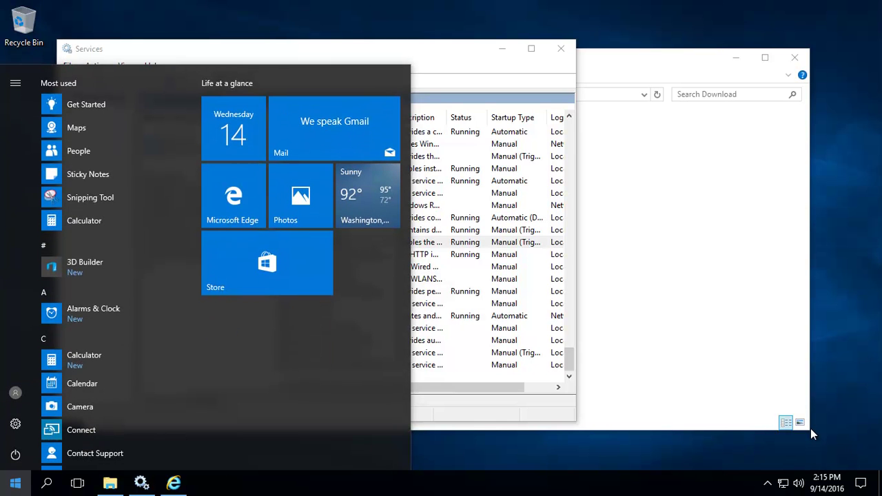
{"action": "key", "text": "super"}
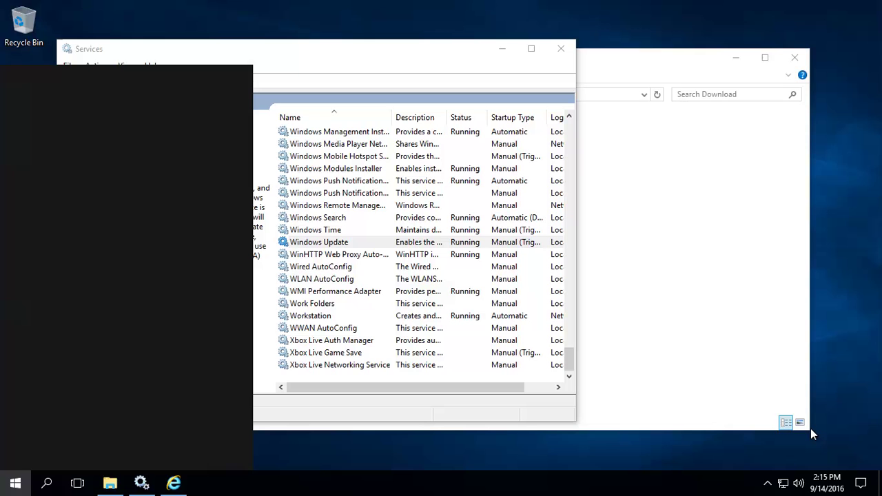
{"action": "type", "text": "services"}
{"action": "key", "text": "Up"}
{"action": "key", "text": "Up"}
{"action": "key", "text": "Up"}
{"action": "key", "text": "Up"}
{"action": "key", "text": "Up"}
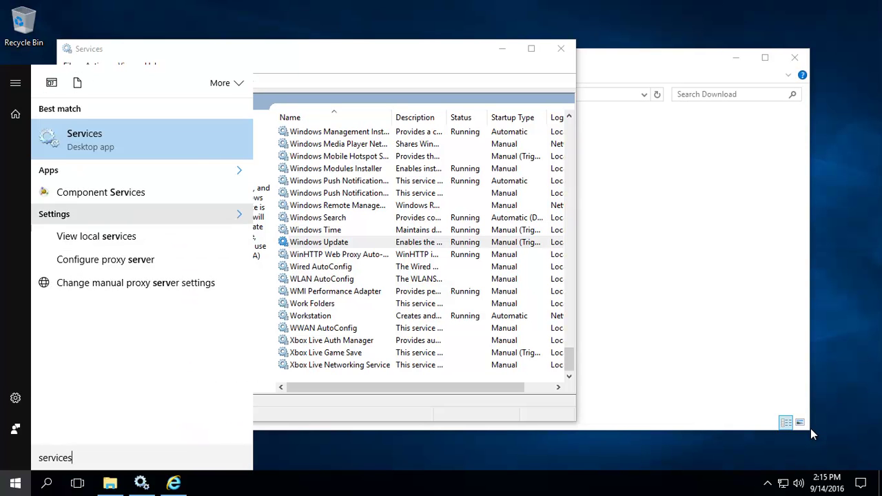
{"action": "key", "text": "Down"}
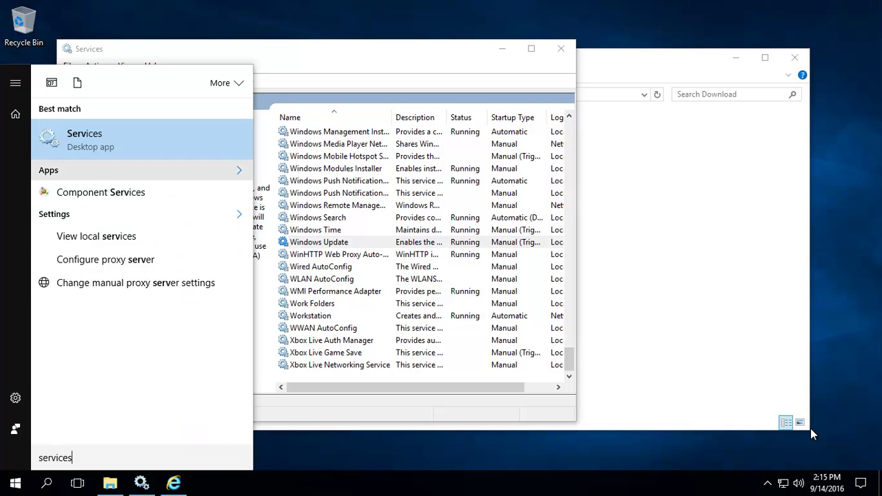
{"action": "key", "text": "Up"}
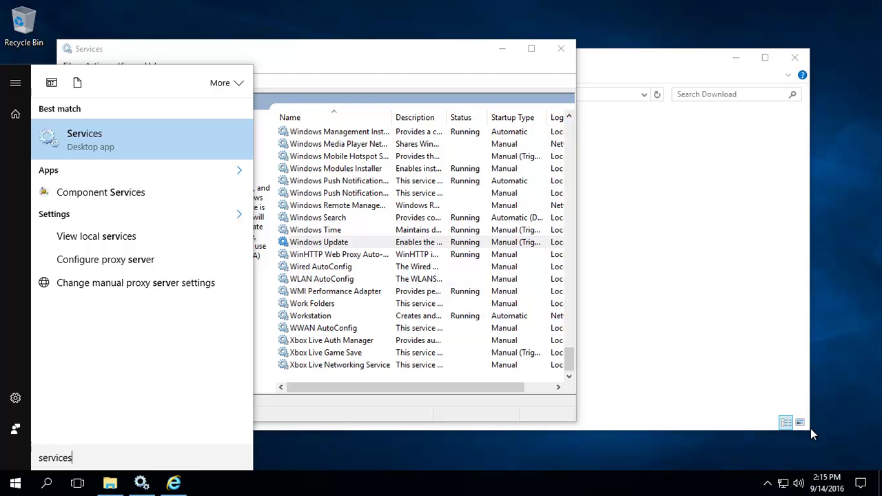
{"action": "key", "text": "Return"}
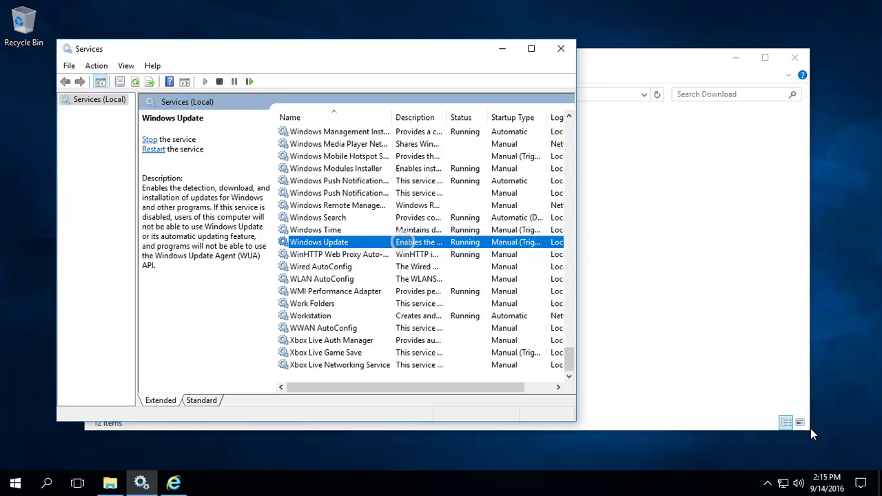
Step: Open the Windows Update service's Properties and review its startup type
{"action": "key", "text": "shift+F10"}
{"action": "key", "text": "Up"}
{"action": "key", "text": "Up"}
{"action": "key", "text": "Up"}
{"action": "key", "text": "Down"}
{"action": "key", "text": "Return"}
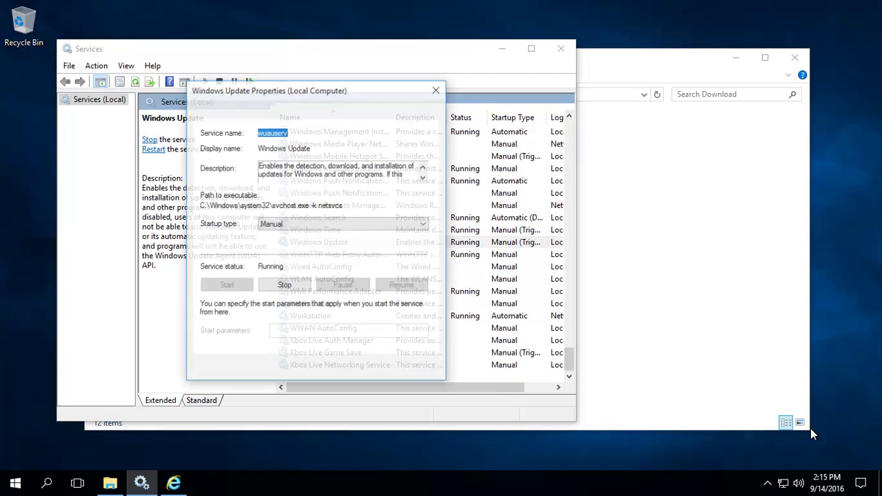
{"action": "key", "text": "Tab"}
{"action": "key", "text": "Tab"}
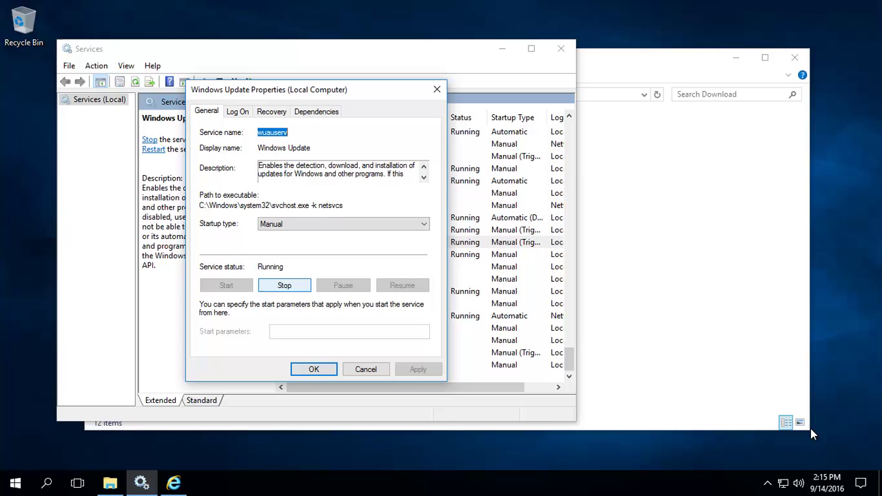
{"action": "key", "text": "shift+Tab"}
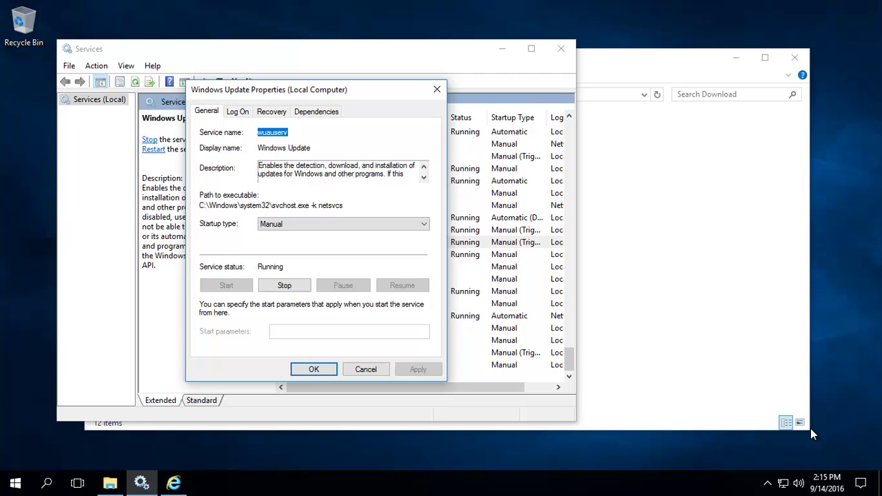
Step: Close the Download folder window, cancel Windows Update Properties, and close Services
{"action": "left_click", "coordinate": [812, 434]}
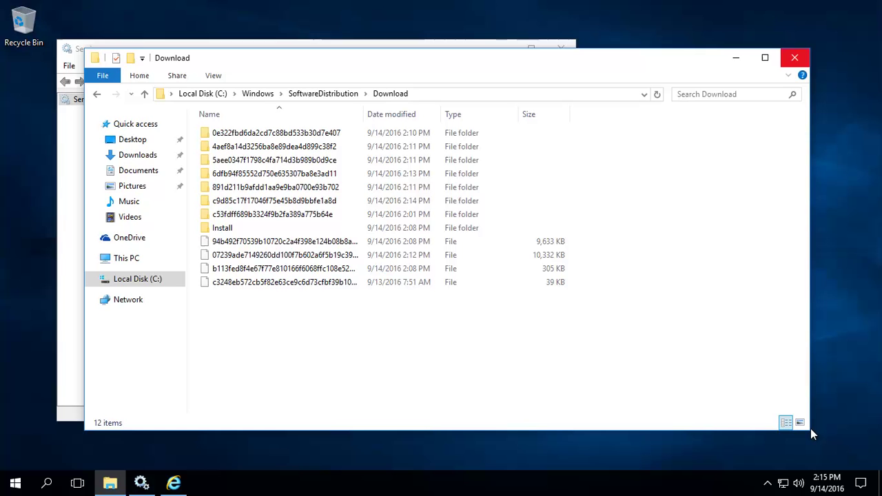
{"action": "key", "text": "alt+F4"}
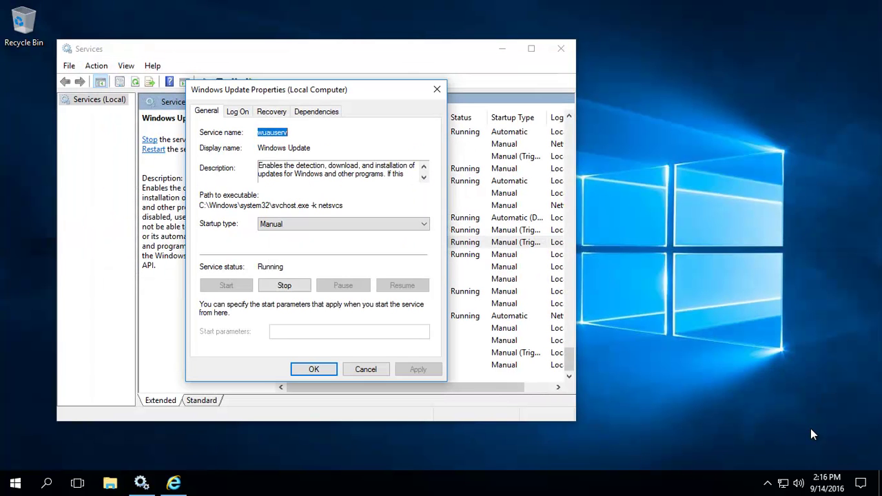
{"action": "key", "text": "alt+F4"}
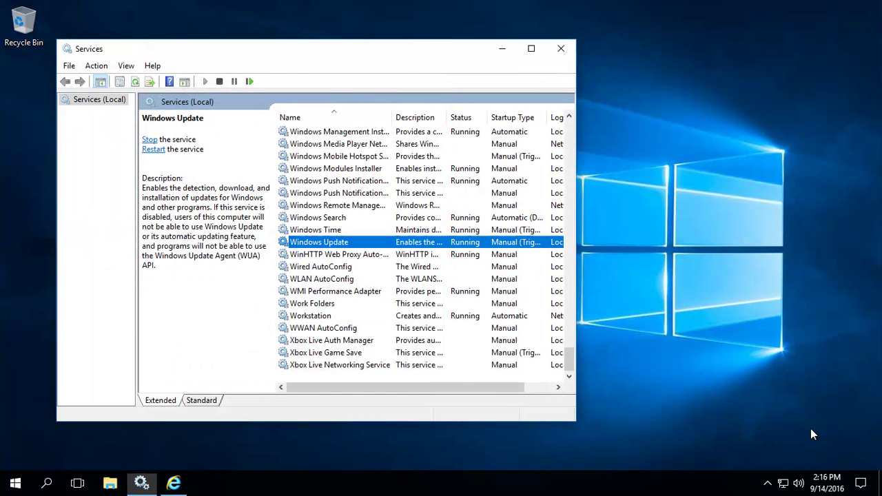
{"action": "key", "text": "alt+F4"}
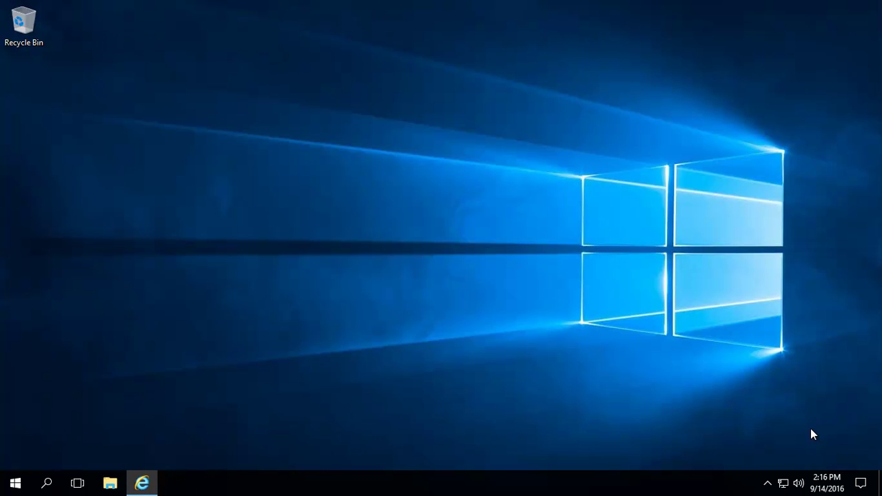
Step: Restore Internet Explorer's kb3189866 Google results and open Microsoft's KB3189866 support article
{"action": "key", "text": "super+t"}
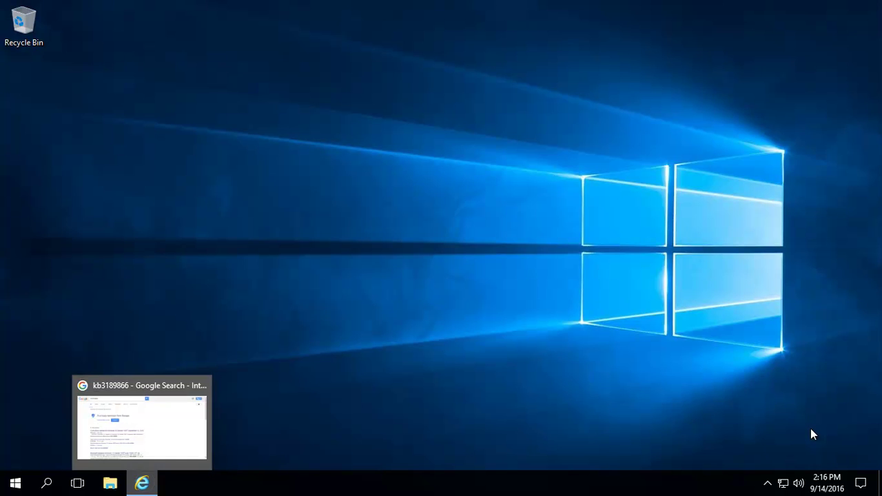
{"action": "key", "text": "Return"}
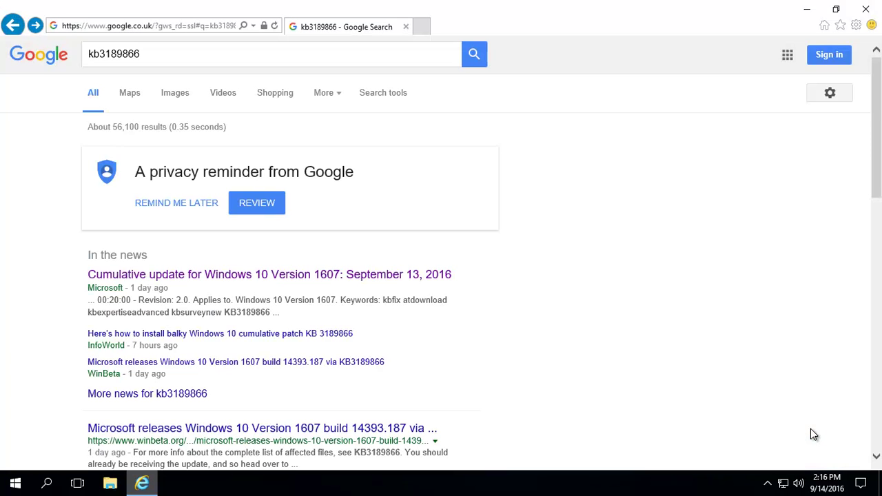
{"action": "key", "text": "shift+Tab"}
{"action": "key", "text": "shift+Tab"}
{"action": "key", "text": "shift+Tab"}
{"action": "key", "text": "shift+Tab"}
{"action": "key", "text": "shift+Tab"}
{"action": "key", "text": "shift+Tab"}
{"action": "key", "text": "shift+Tab"}
{"action": "key", "text": "shift+Tab"}
{"action": "key", "text": "shift+Tab"}
{"action": "key", "text": "shift+Tab"}
{"action": "key", "text": "shift+Tab"}
{"action": "key", "text": "shift+Tab"}
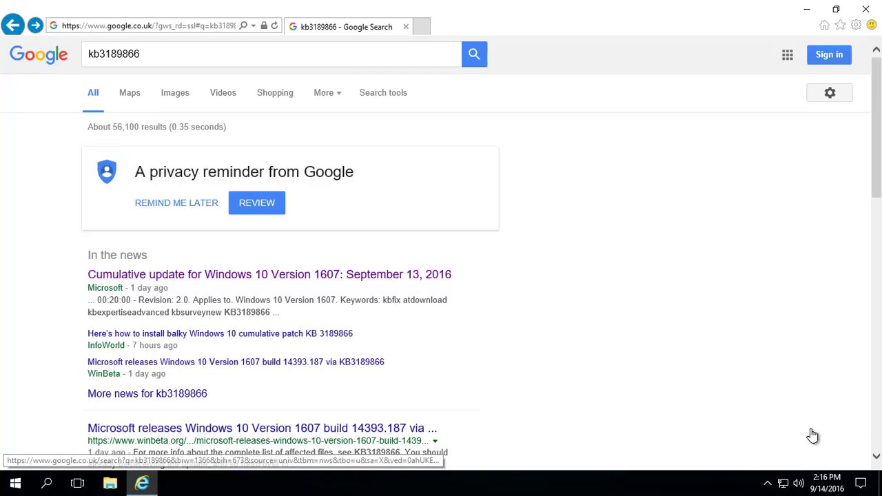
{"action": "key", "text": "shift+Tab"}
{"action": "key", "text": "shift+Tab"}
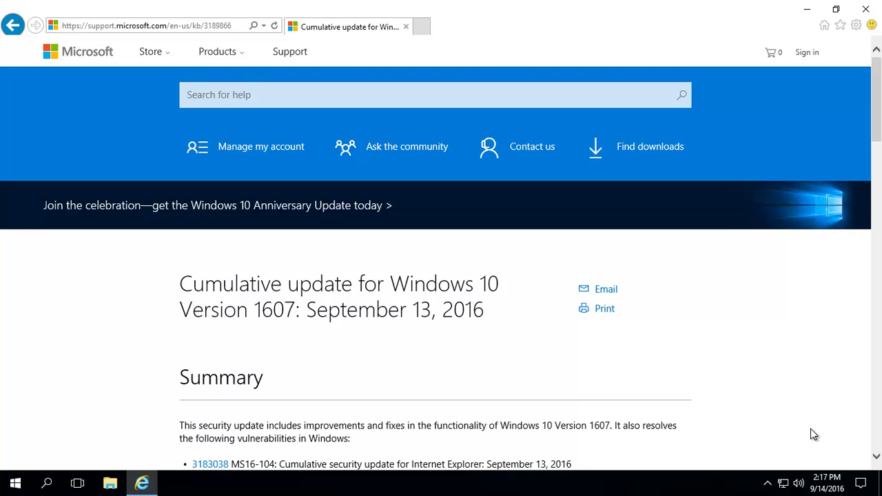
Step: Scroll to Method 2 of the KB3189866 article and follow its Microsoft Update Catalog link
{"action": "scroll", "coordinate": [814, 435], "scroll_direction": "down", "scroll_amount": 8}
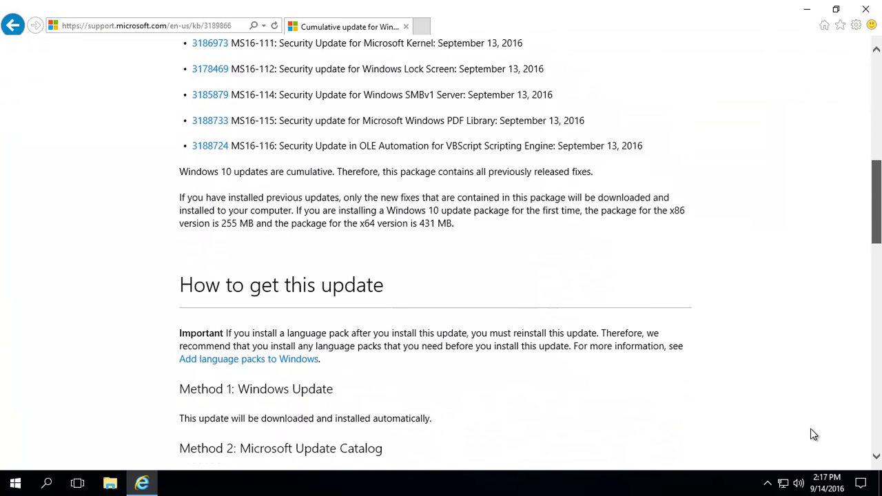
{"action": "scroll", "coordinate": [814, 434], "scroll_direction": "down", "scroll_amount": 3}
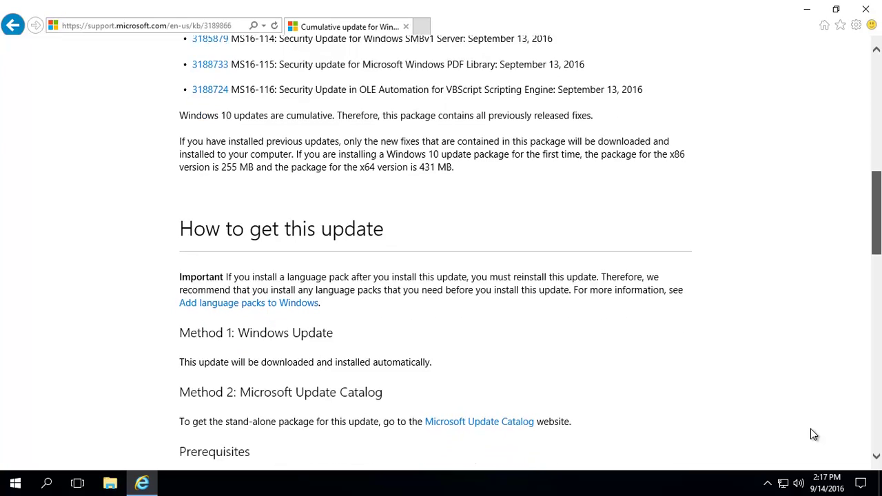
{"action": "scroll", "coordinate": [814, 434], "scroll_direction": "up", "scroll_amount": 6}
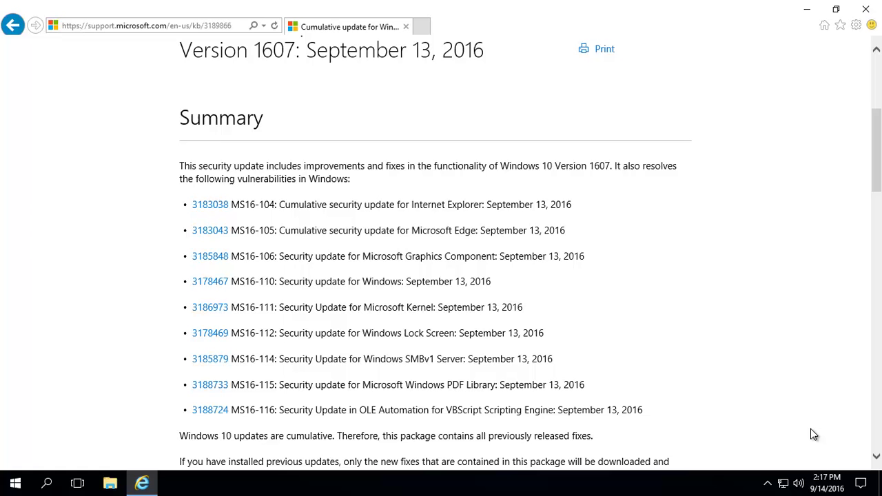
{"action": "scroll", "coordinate": [814, 434], "scroll_direction": "down", "scroll_amount": 7}
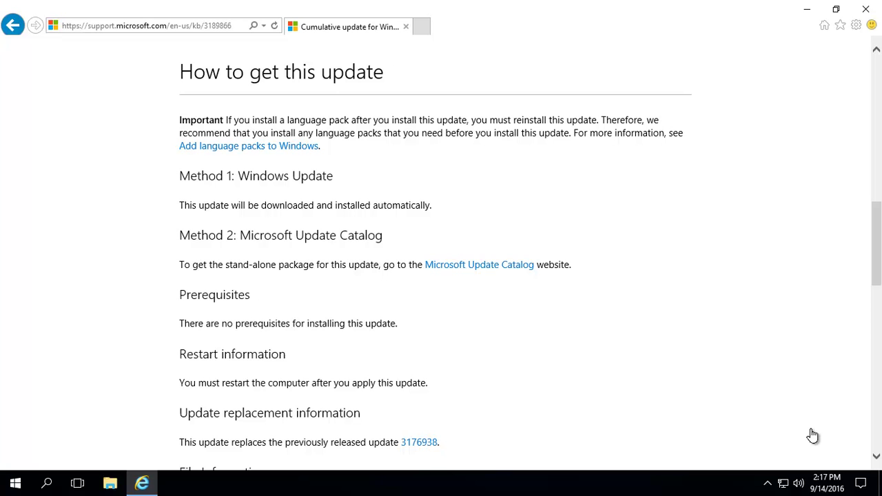
{"action": "key", "text": "Tab"}
{"action": "key", "text": "Return"}
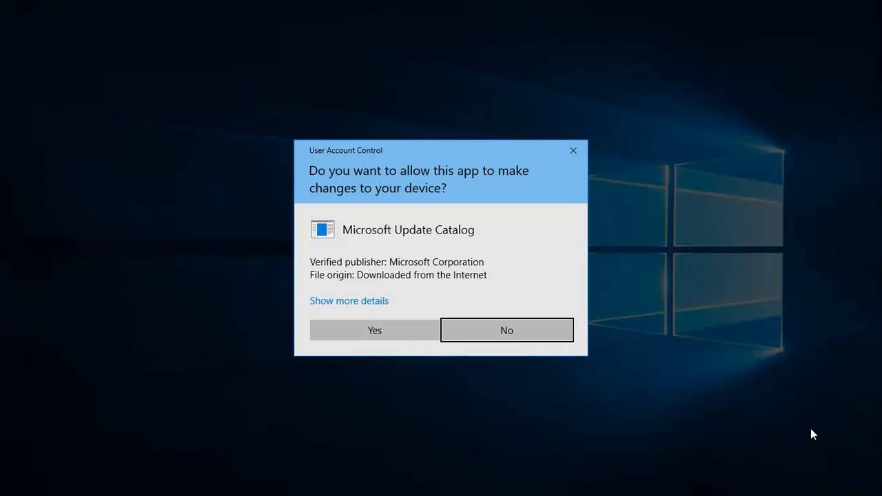
Step: Approve the User Account Control prompt so the Update Catalog can list the kb3189866 results
{"action": "key", "text": "alt+y"}
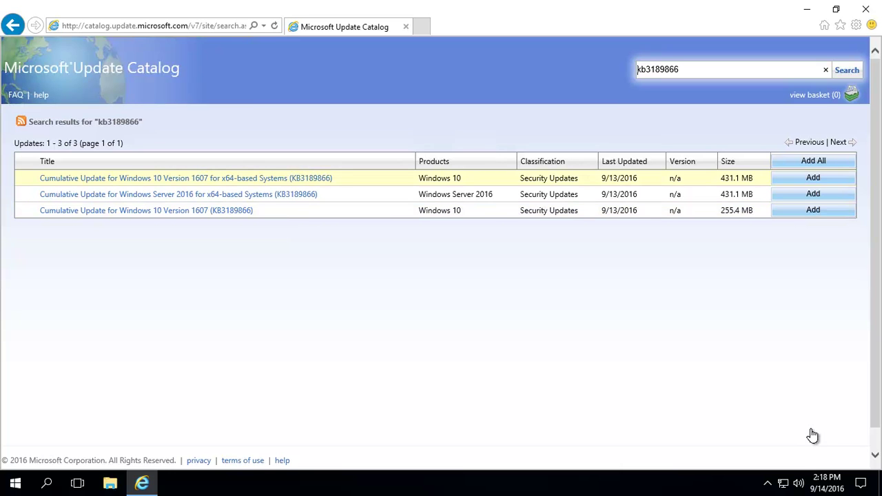
Step: Add the x64 Windows 10 Version 1607 update to the basket and approve the download permission prompt
{"action": "left_click", "coordinate": [815, 176]}
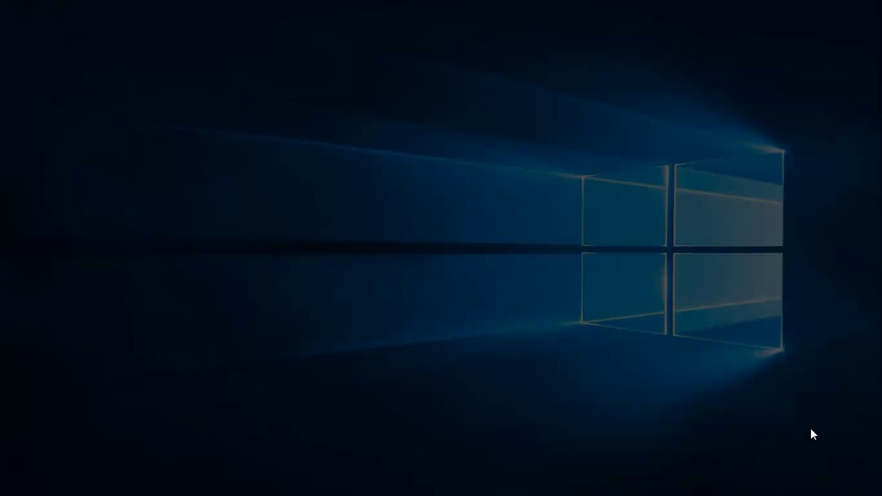
{"action": "key", "text": "Left"}
{"action": "key", "text": "Return"}
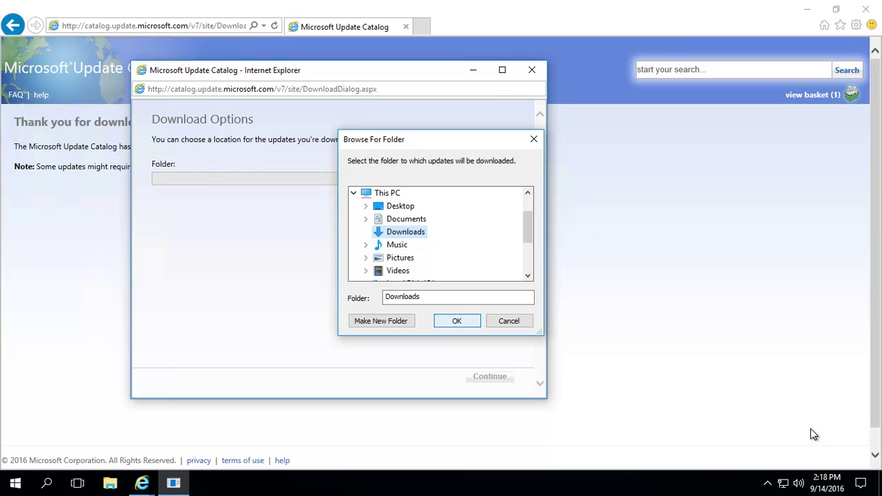
Step: Download the KB3189866 update into Downloads, then close the completion window and Internet Explorer
{"action": "key", "text": "Return"}
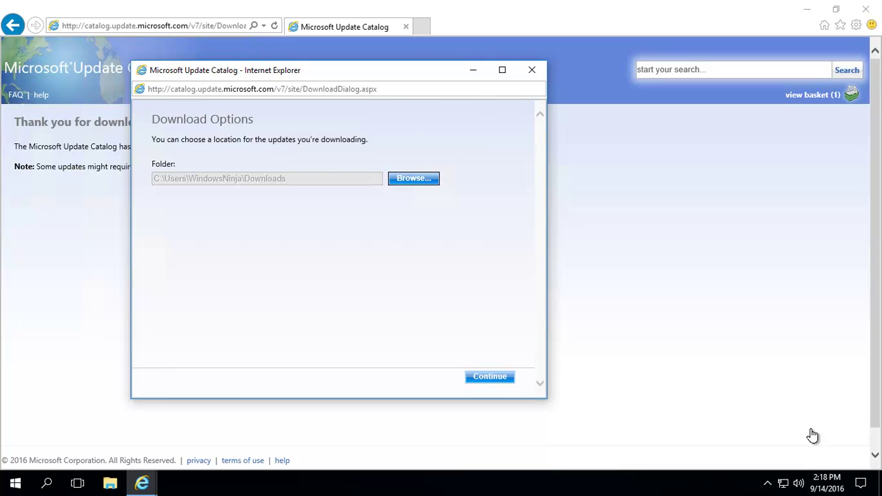
{"action": "key", "text": "Return"}
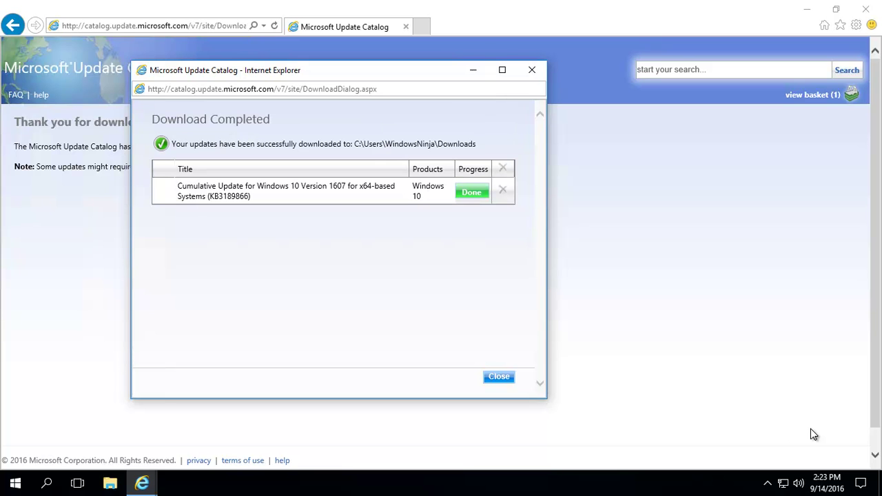
{"action": "key", "text": "alt+F4"}
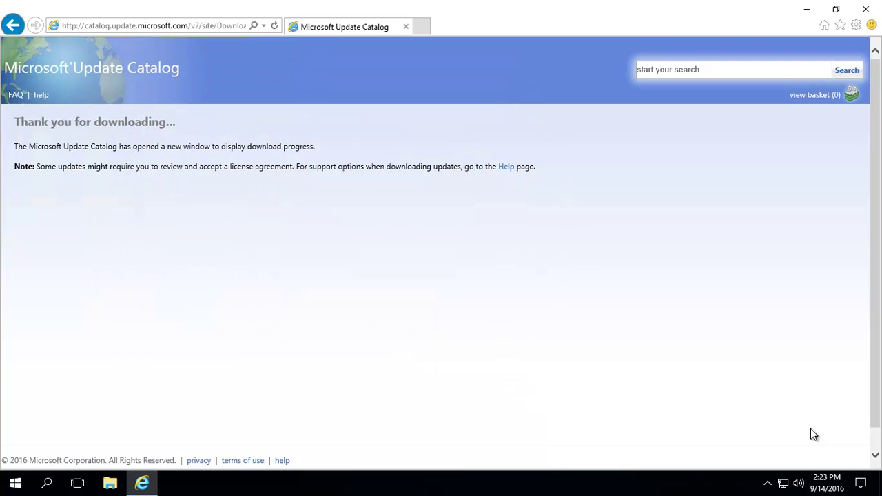
{"action": "key", "text": "alt+F4"}
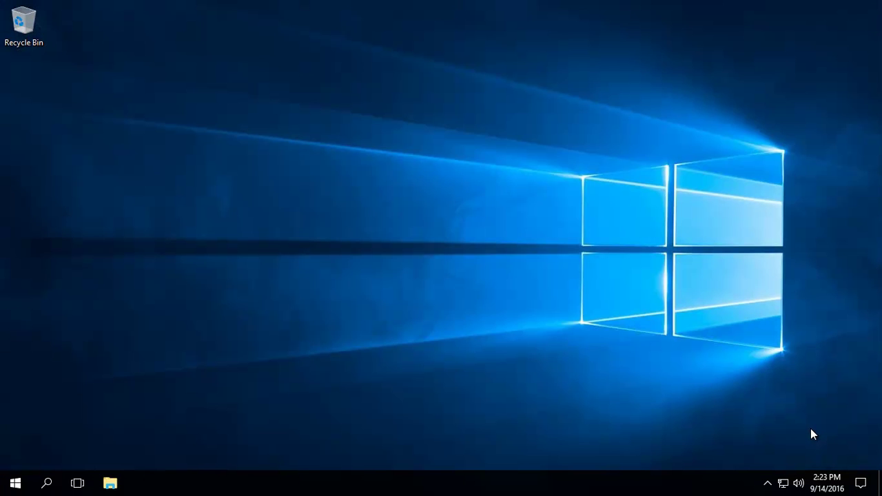
Step: Run the KB3189866 .msu package from its Cumulative Update folder in Downloads
{"action": "key", "text": "super+e"}
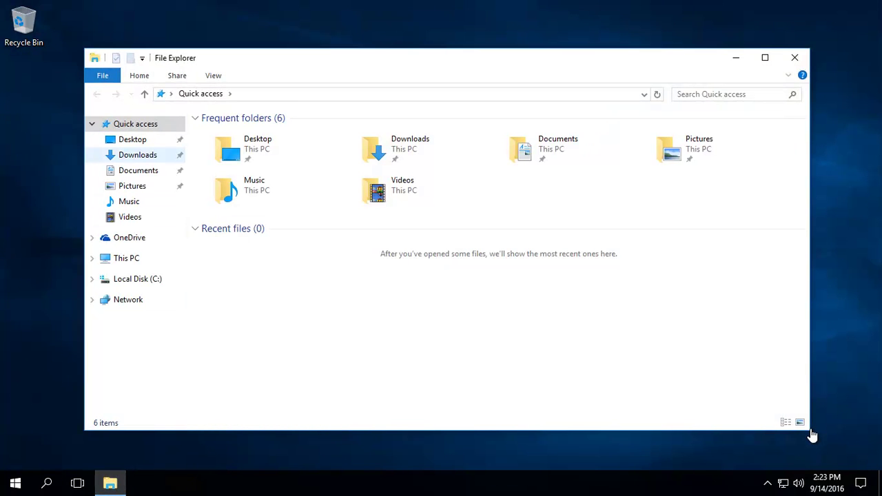
{"action": "key", "text": "Down"}
{"action": "key", "text": "Down"}
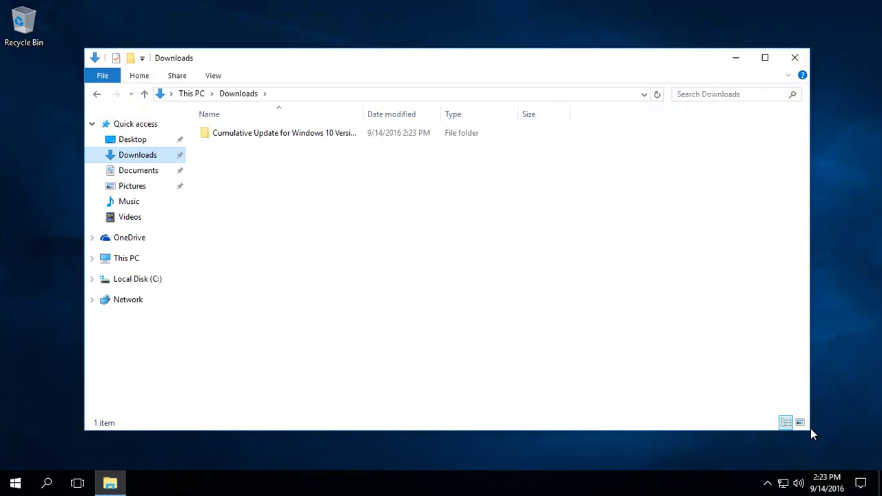
{"action": "key", "text": "Return"}
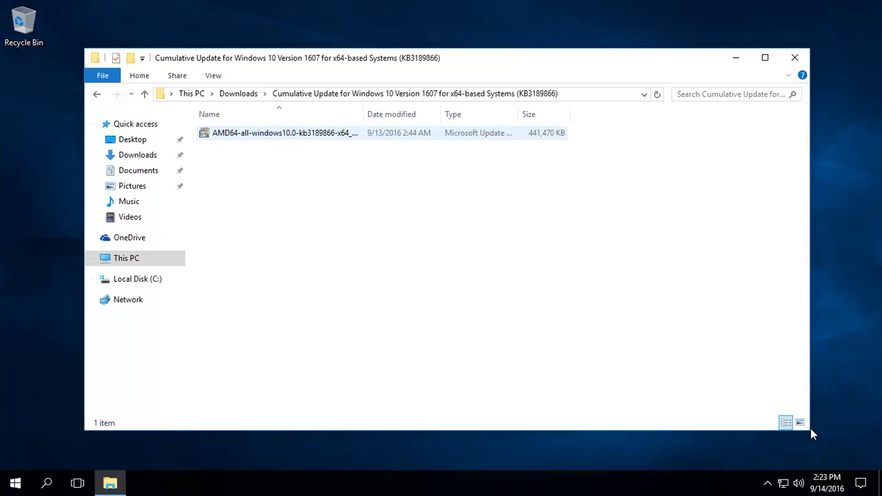
{"action": "key", "text": "Down"}
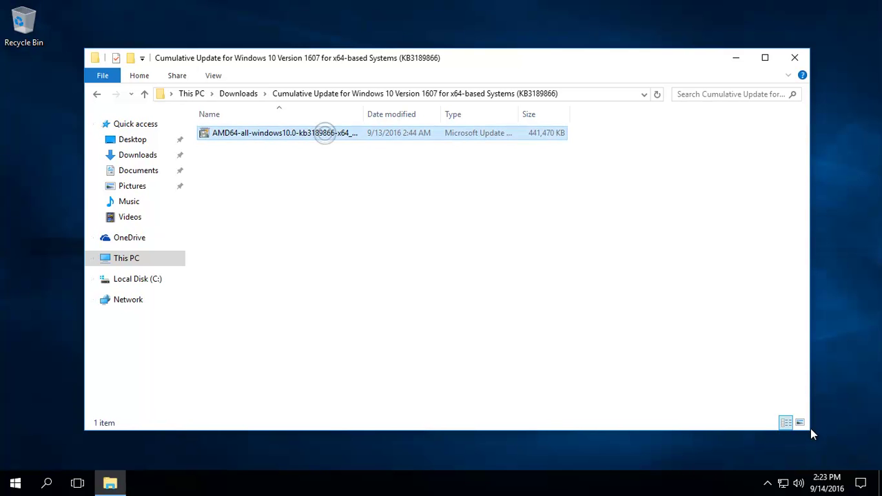
{"action": "key", "text": "Return"}
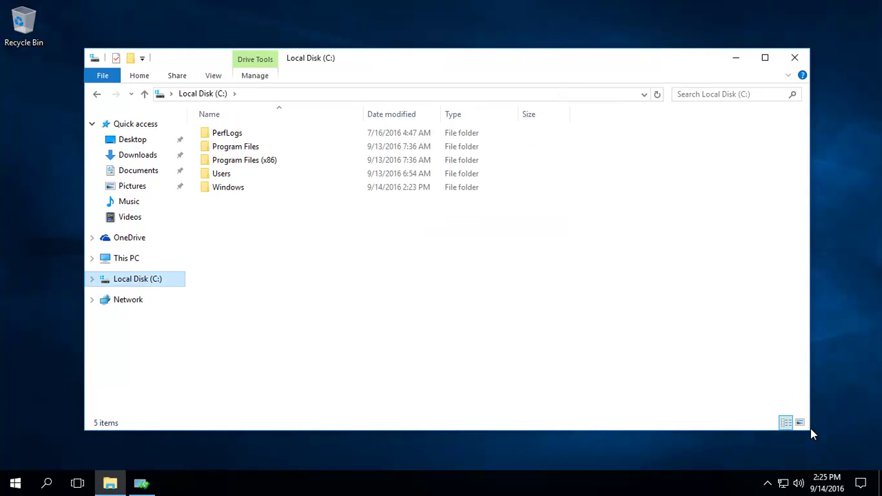
Step: Navigate File Explorer to C:\Windows\SoftwareDistribution\Download
{"action": "key", "text": "Return"}
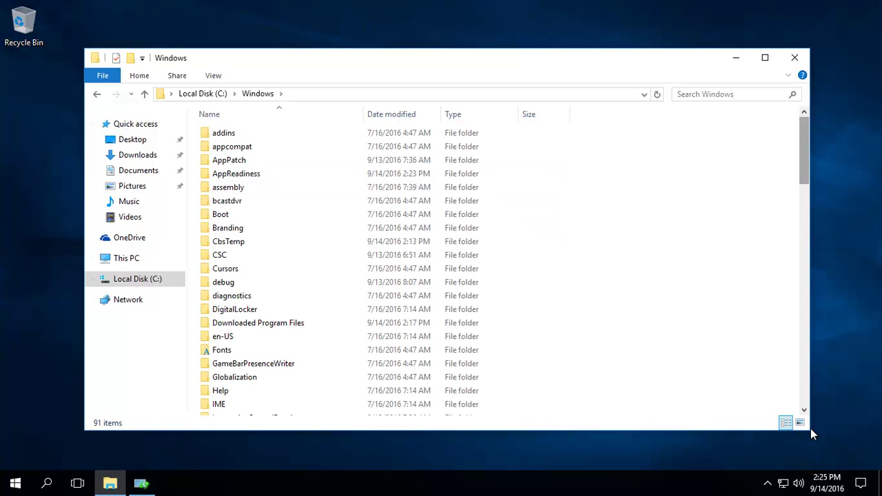
{"action": "type", "text": "diagnosticsLiveKernelReportsMigrationPanther"}
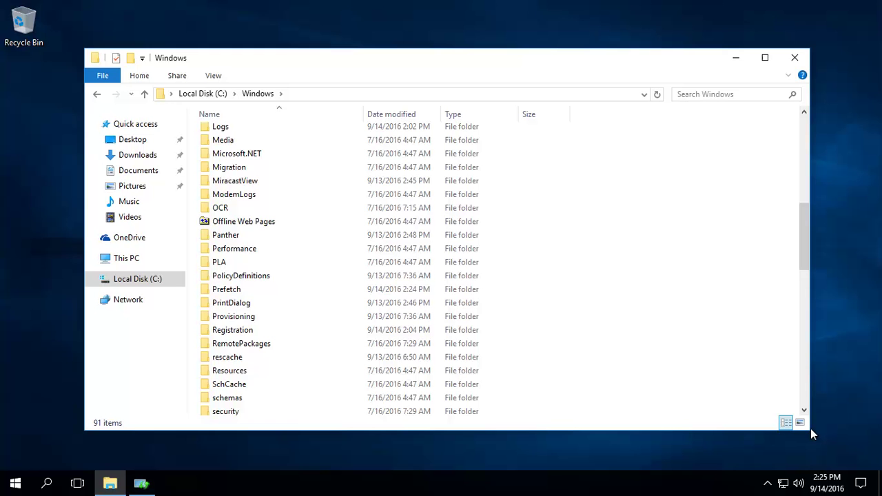
{"action": "type", "text": "serv"}
{"action": "key", "text": "Down"}
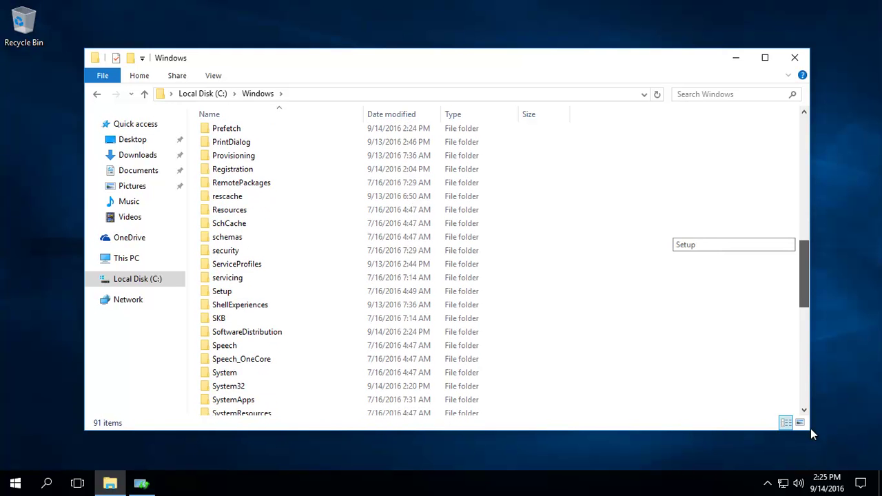
{"action": "key", "text": "Down"}
{"action": "key", "text": "Down"}
{"action": "key", "text": "Down"}
{"action": "key", "text": "Down"}
{"action": "key", "text": "Down"}
{"action": "key", "text": "Down"}
{"action": "key", "text": "Down"}
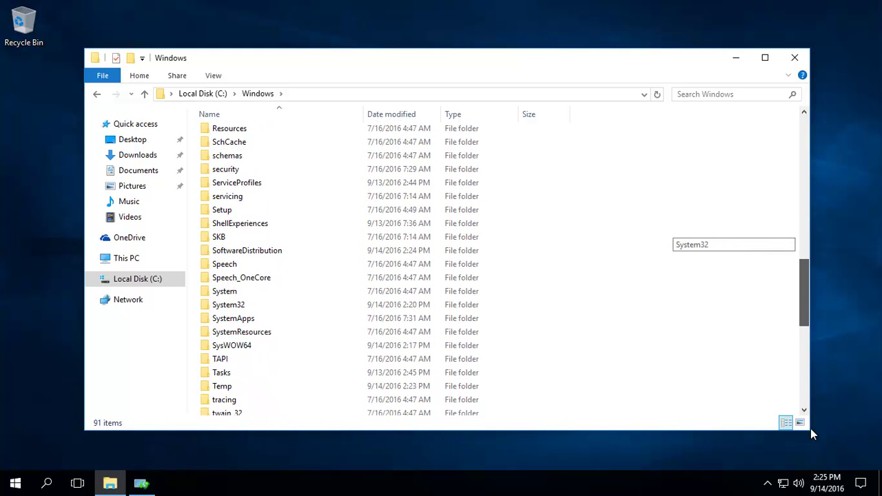
{"action": "type", "text": "so"}
{"action": "key", "text": "Return"}
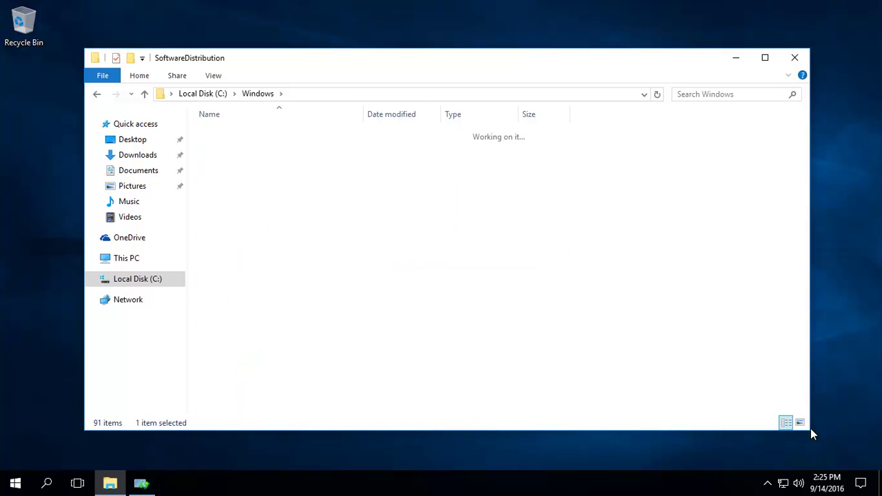
{"action": "type", "text": "sl"}
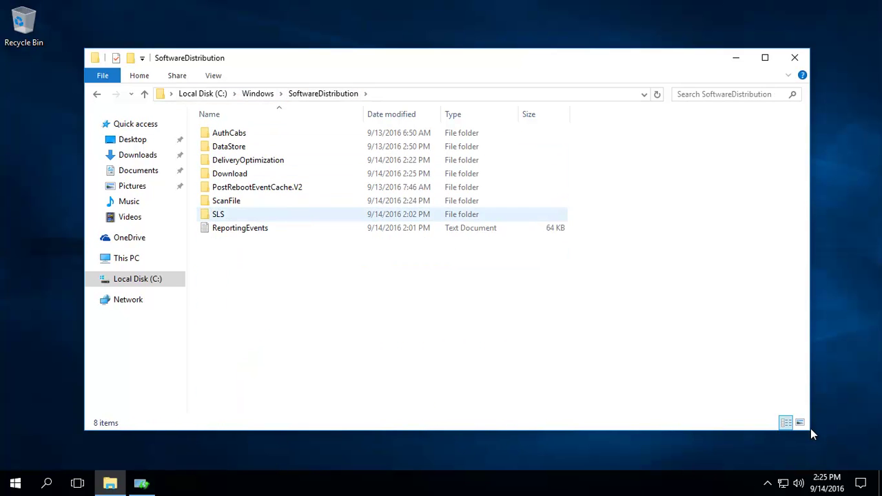
{"action": "type", "text": "do"}
{"action": "key", "text": "Return"}
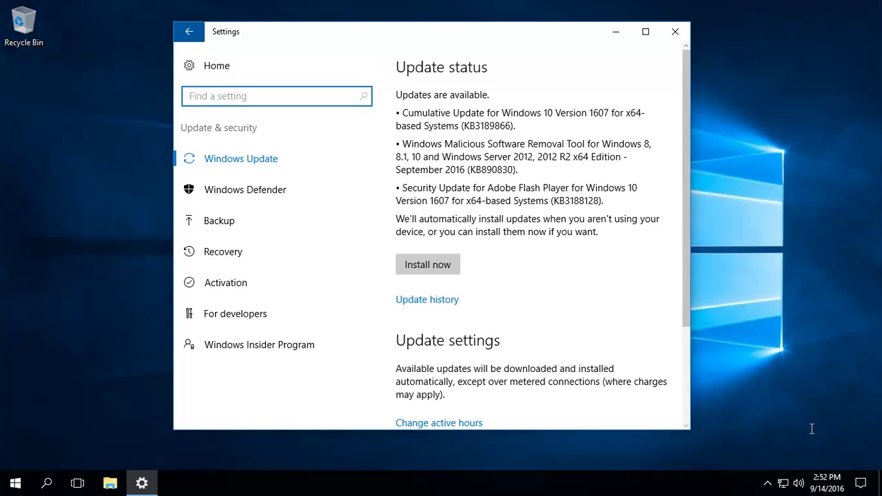
Step: Choose Install now in Windows Update to begin installing the three available updates
{"action": "key", "text": "Tab"}
{"action": "key", "text": "Tab"}
{"action": "key", "text": "Return"}
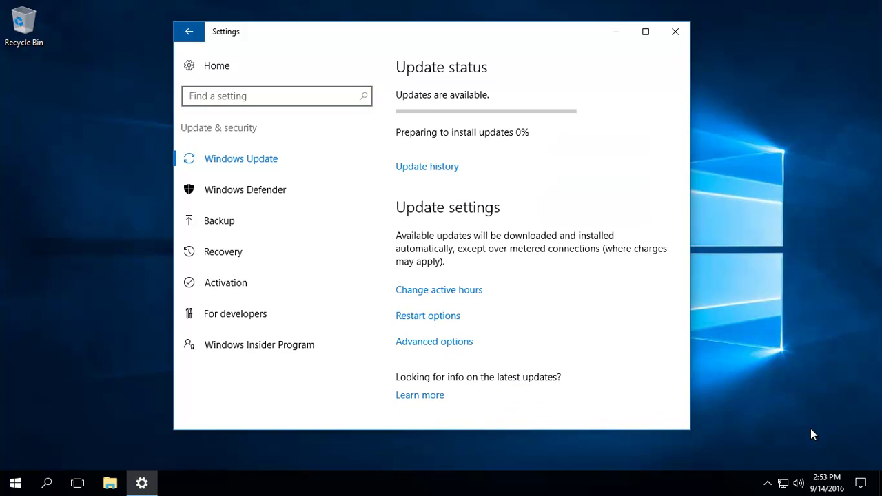